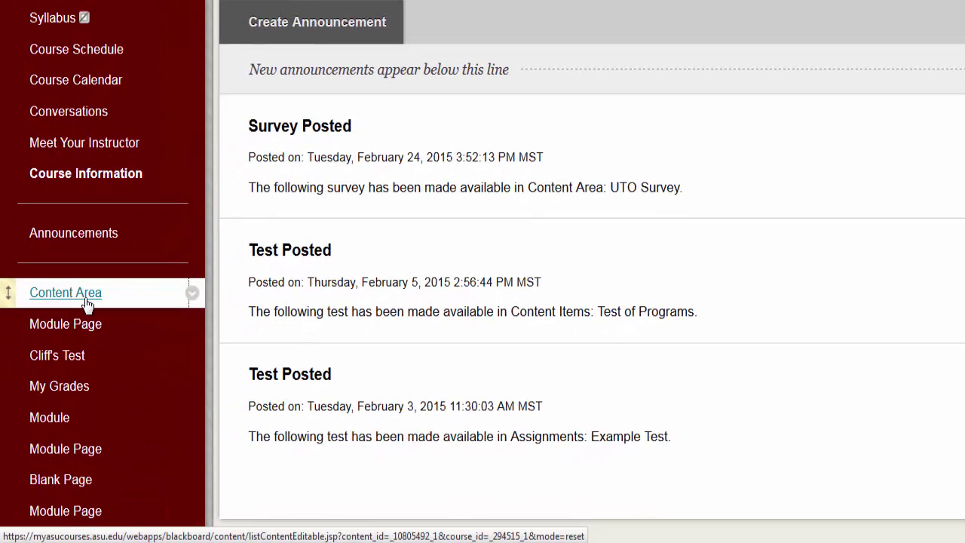
- Open the Content Area from the course menu and expand its Assessments menu
click(87, 301)
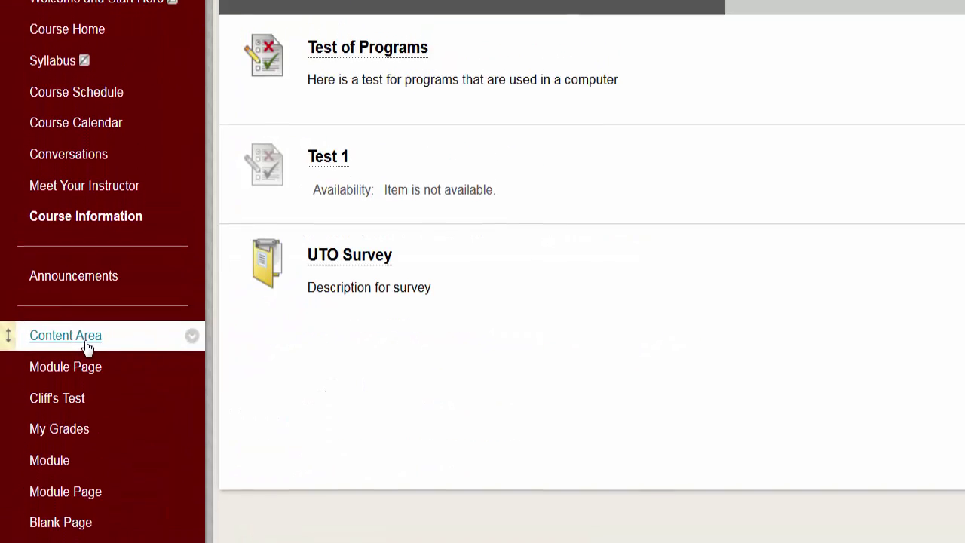
click(386, 96)
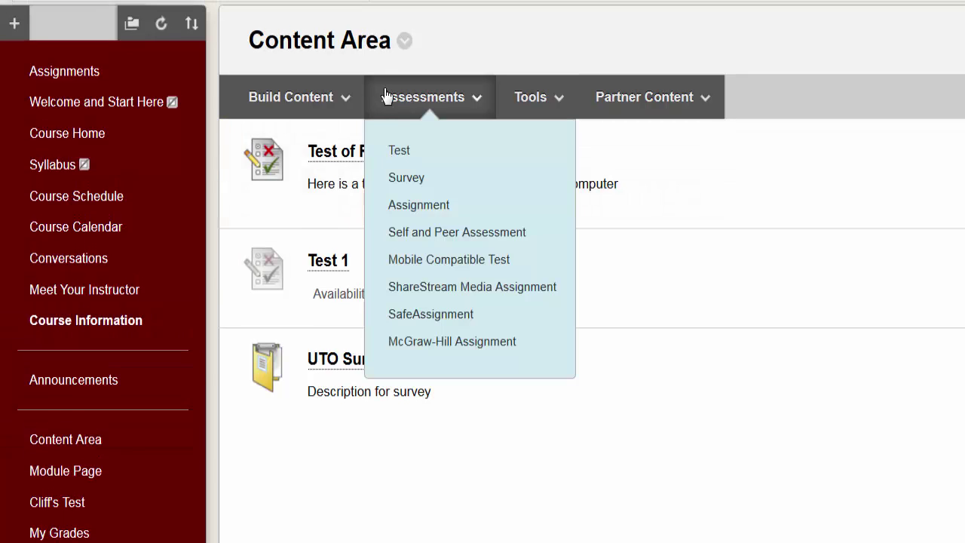
- Deploy the existing survey 'Today's Servey' to the Content Area
click(413, 176)
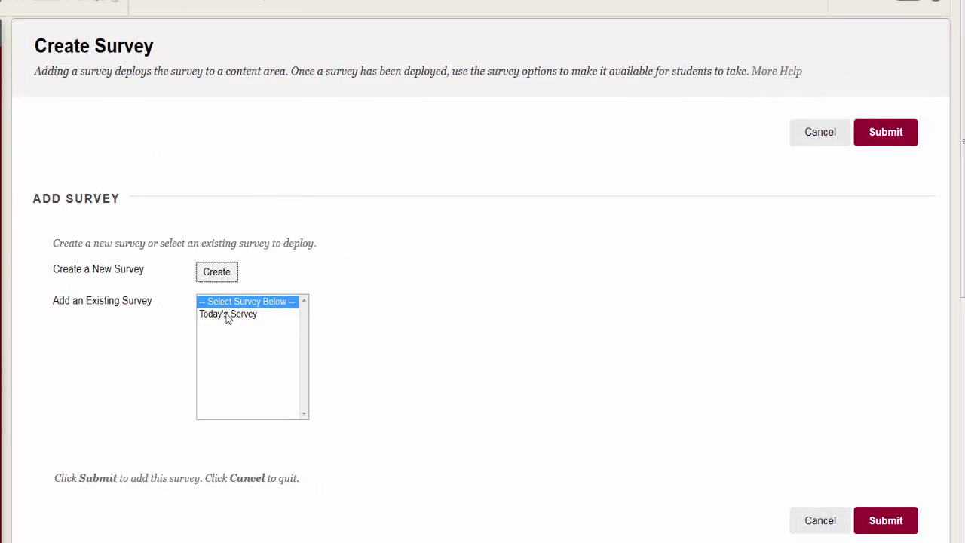
click(228, 315)
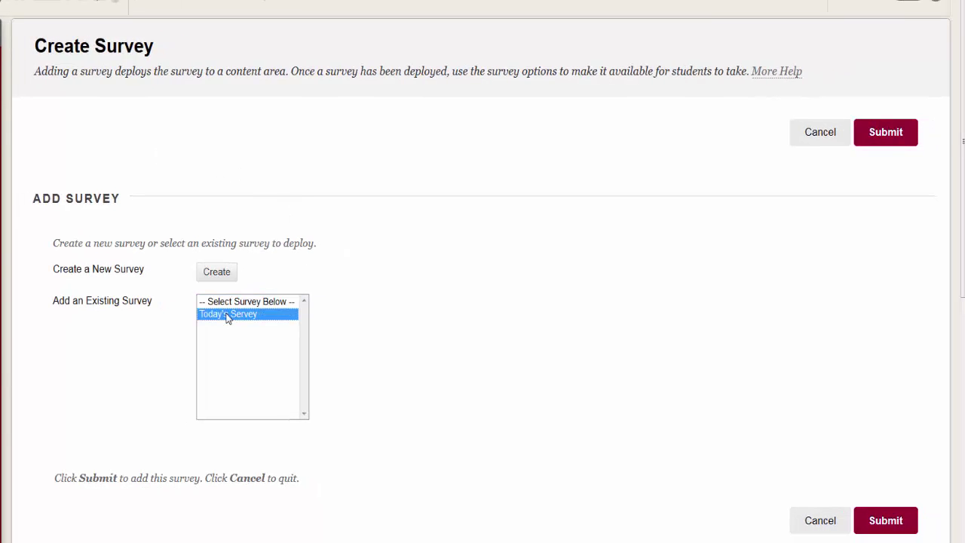
click(875, 523)
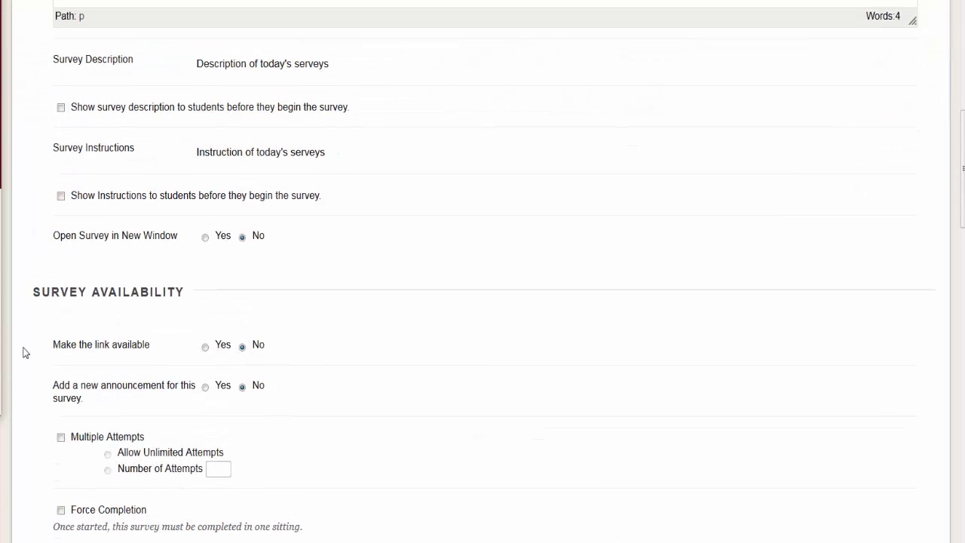
scroll(24, 352, down, 2)
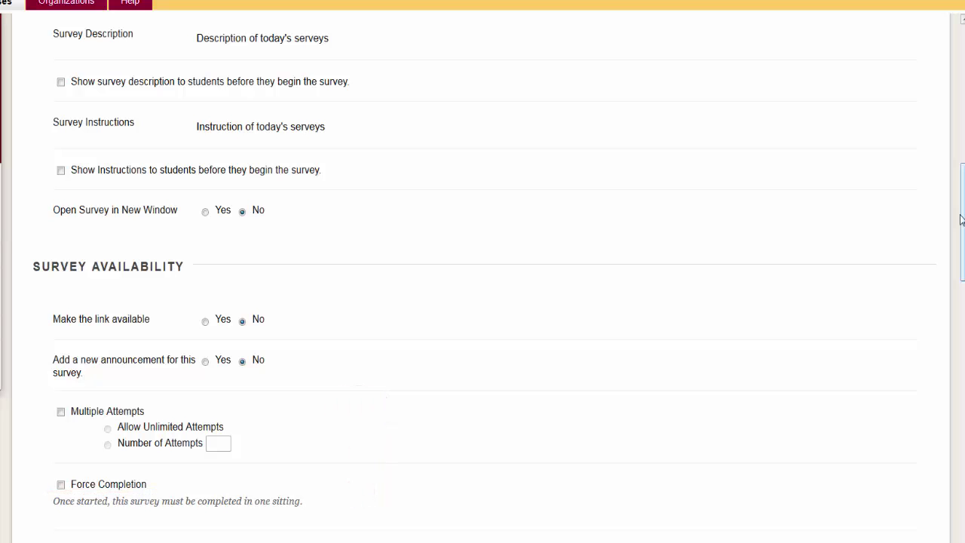
scroll(910, 323, down, 6)
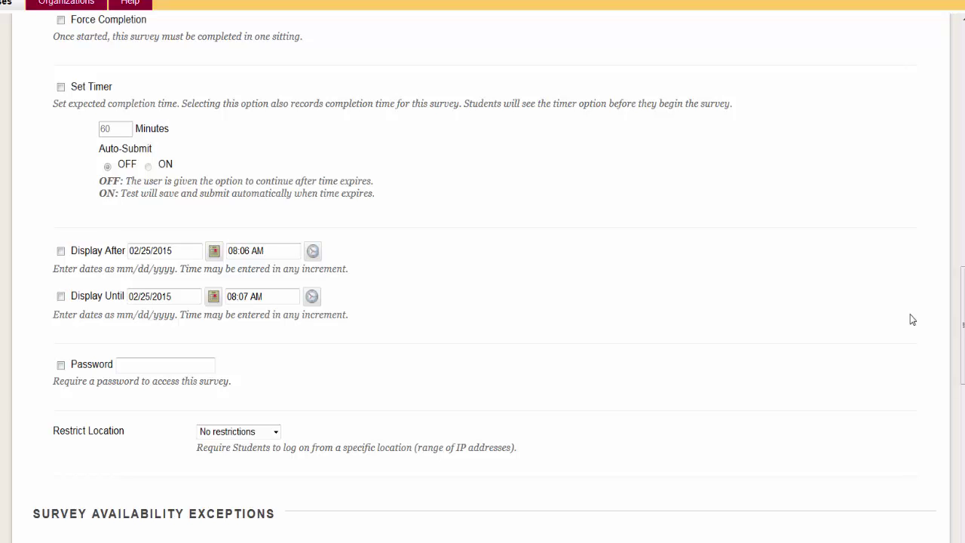
scroll(913, 320, down, 5)
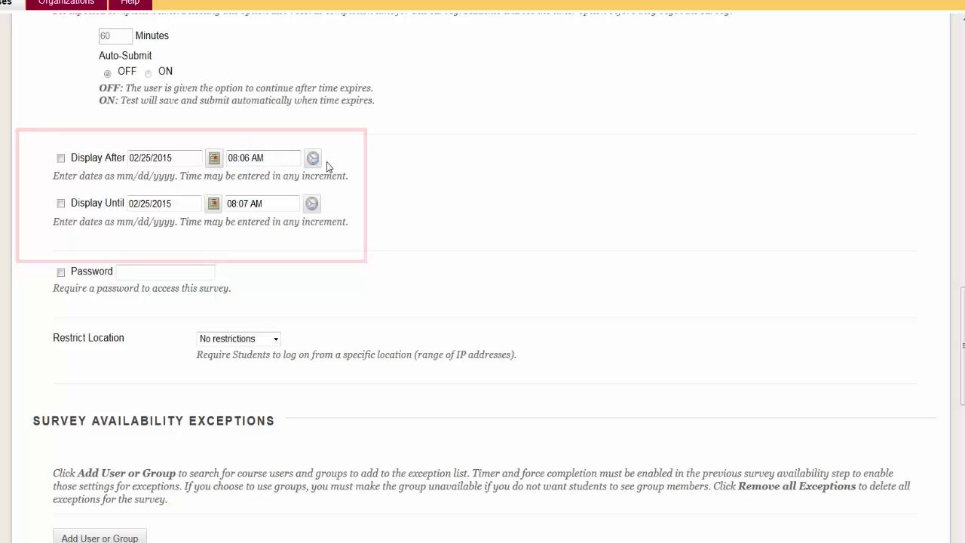
scroll(667, 244, down, 1)
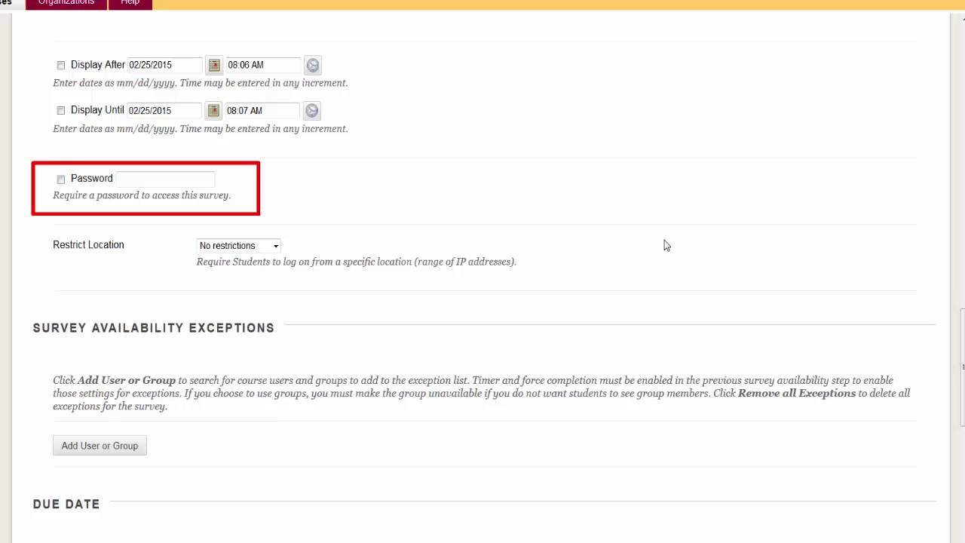
scroll(664, 240, down, 3)
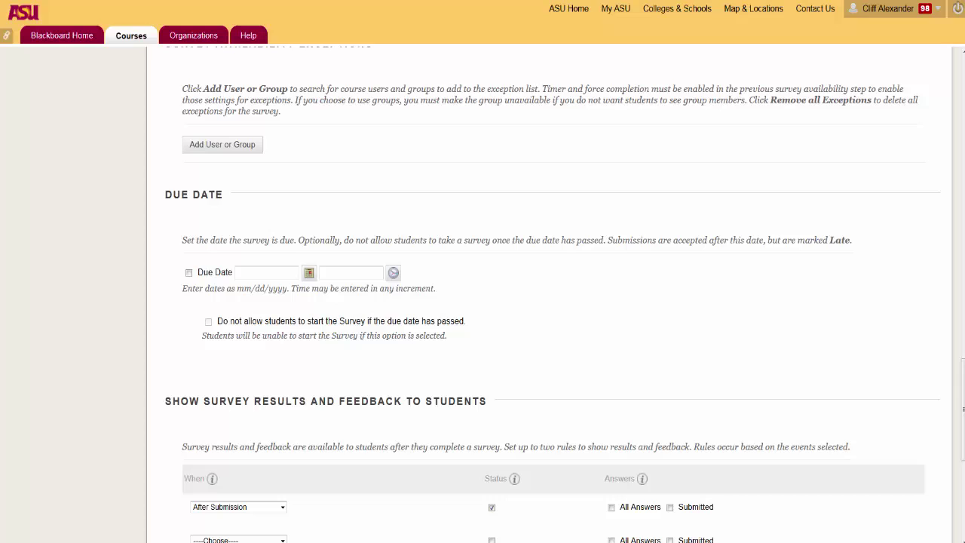
- Keep survey results shown After Submission and review the remaining survey options
scroll(711, 261, down, 5)
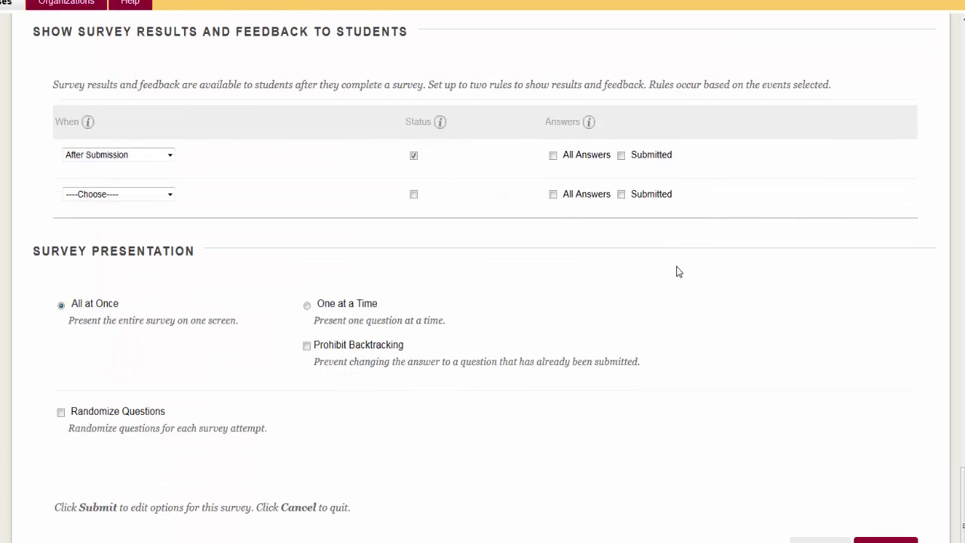
scroll(677, 267, up, 1)
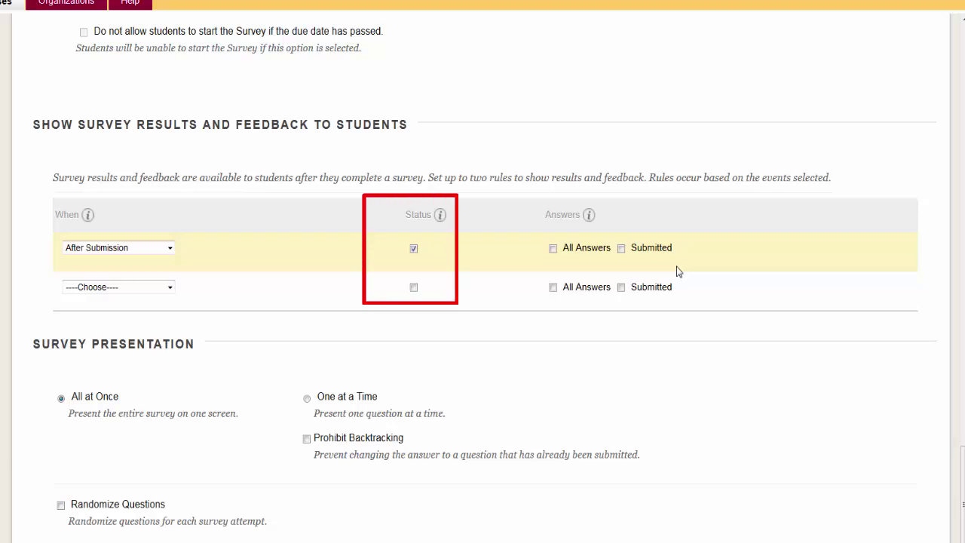
scroll(677, 267, down, 1)
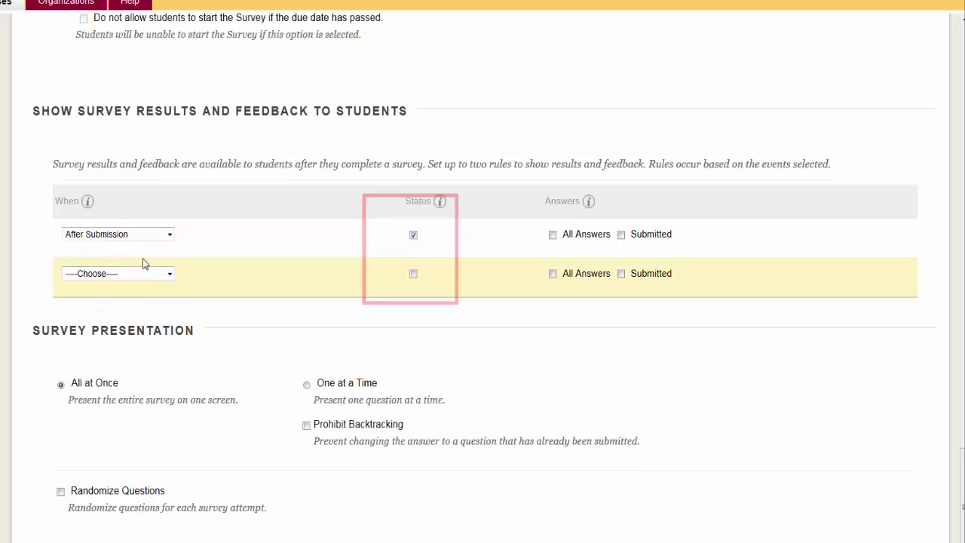
click(169, 235)
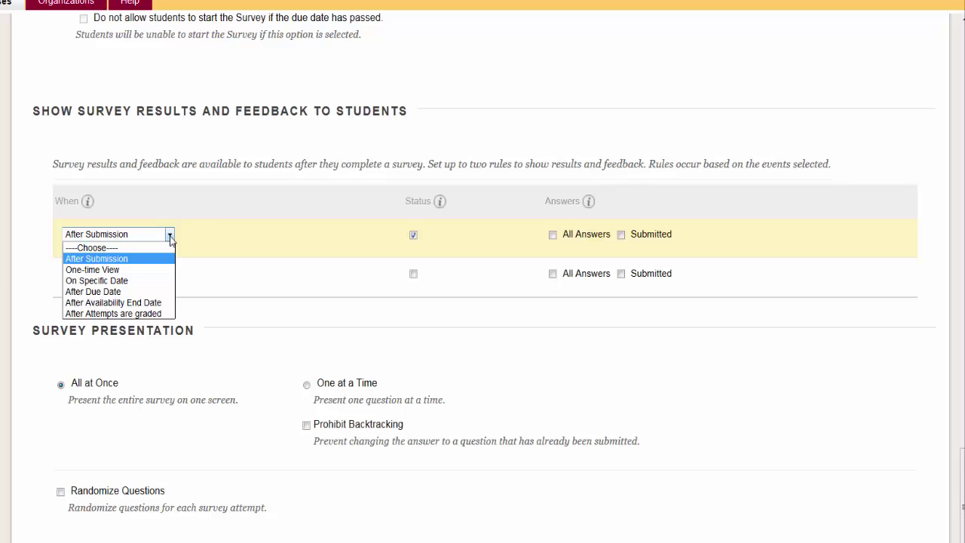
click(169, 237)
scroll(302, 252, down, 2)
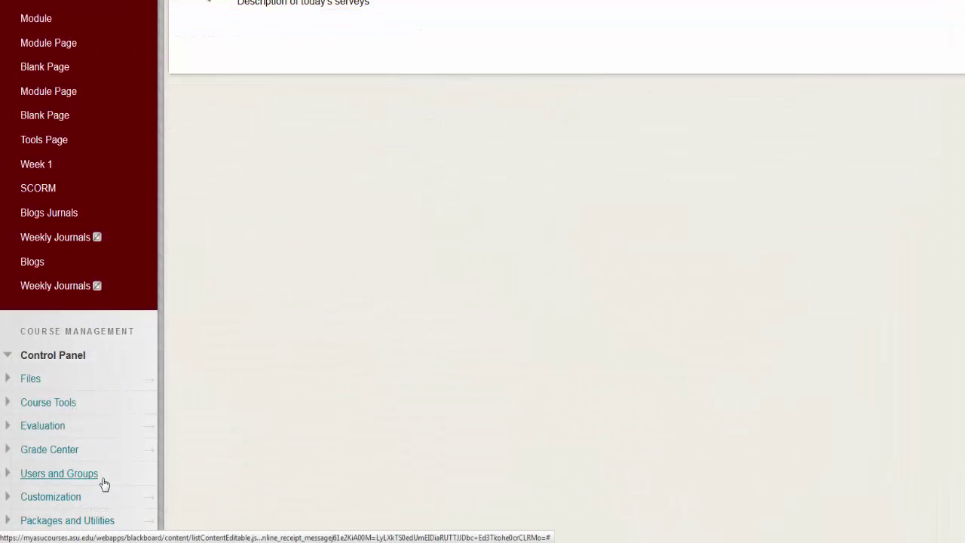
- In the Full Grade Center, choose Download Results from the UTO Survey column menu
click(149, 454)
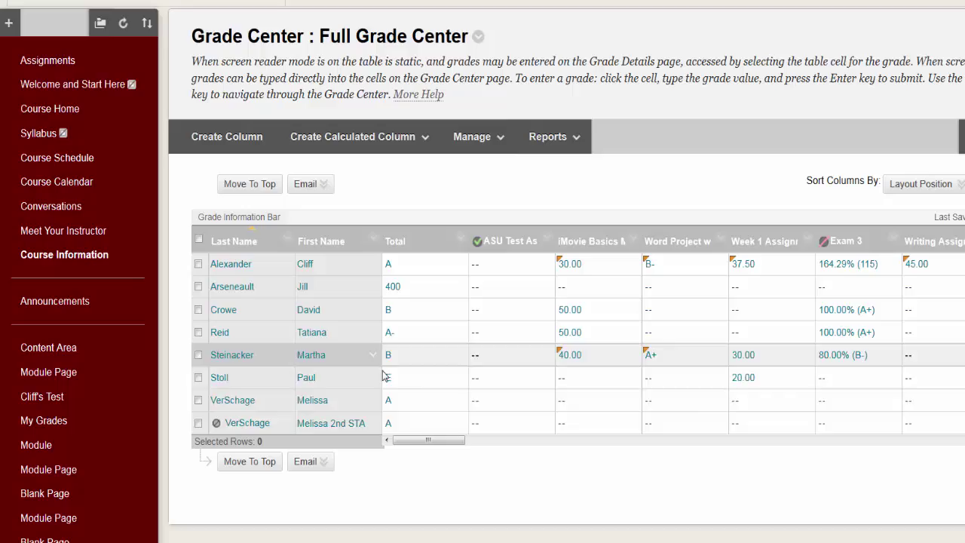
drag(397, 437, 930, 435)
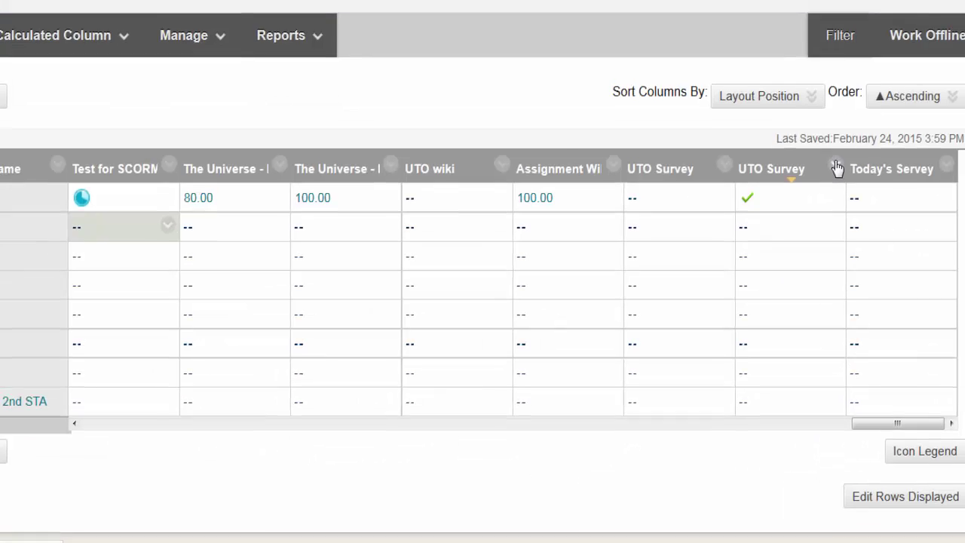
click(838, 236)
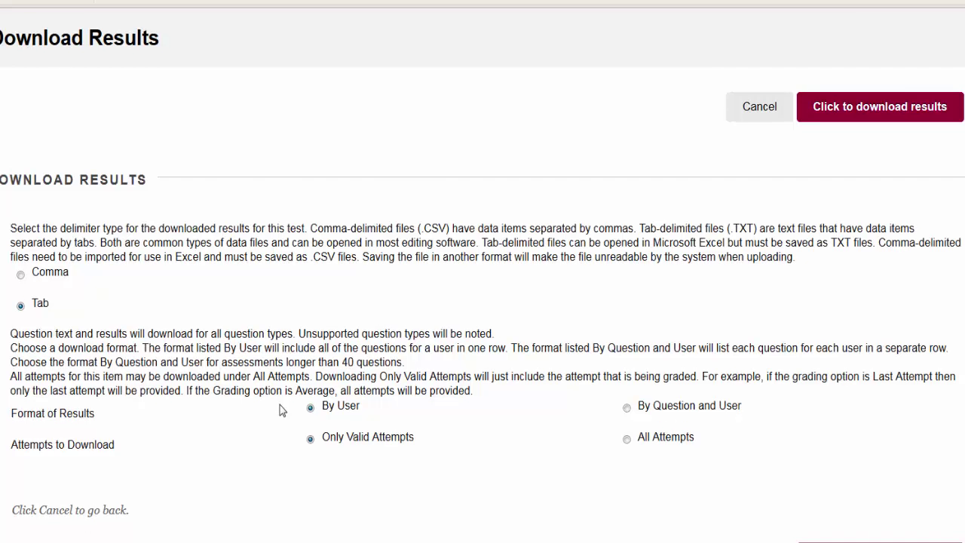
- Download UTO Survey results comma-delimited, By Question and User, and open them in Excel
scroll(279, 409, down, 2)
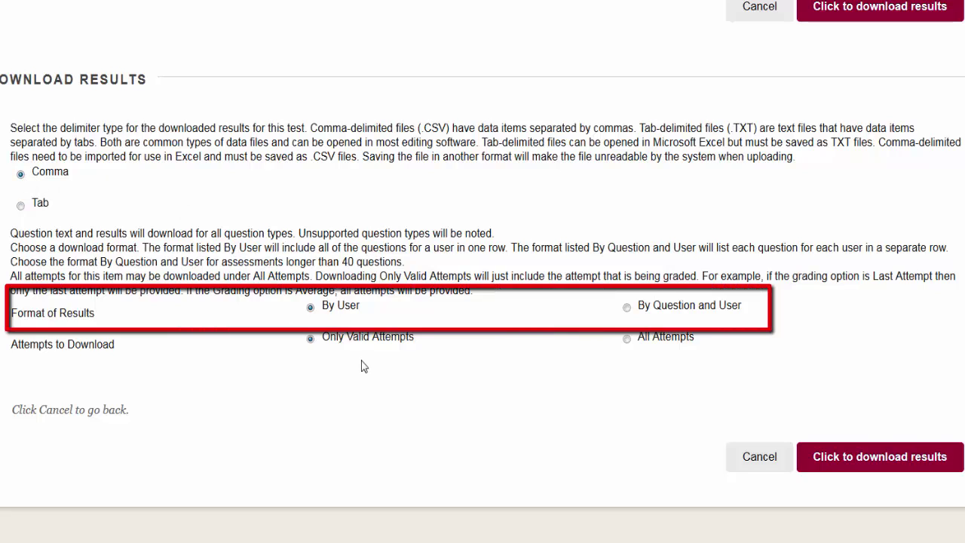
click(627, 308)
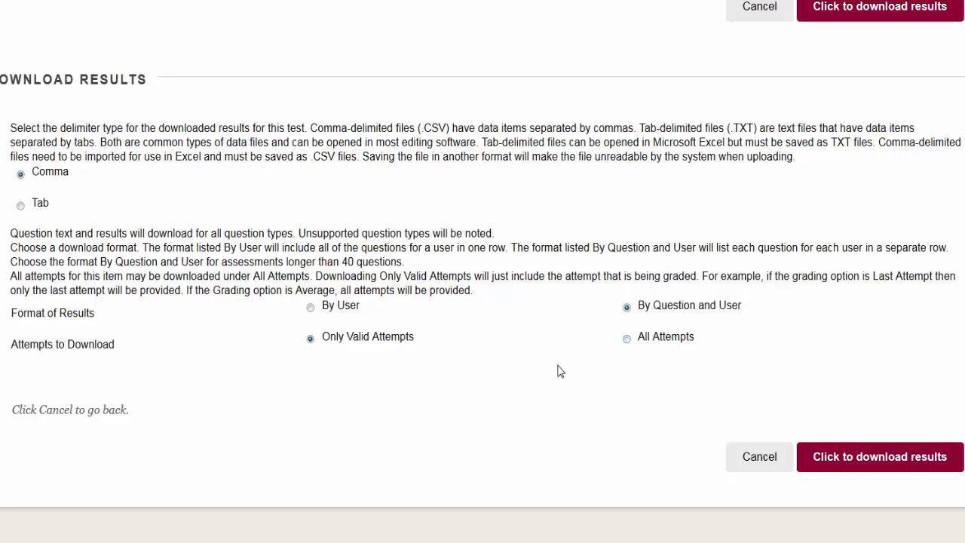
click(850, 456)
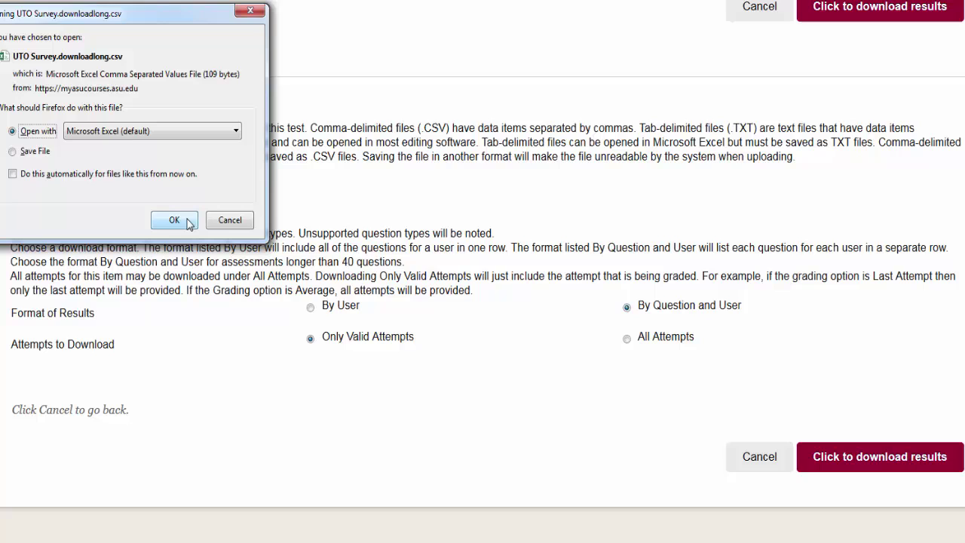
click(188, 222)
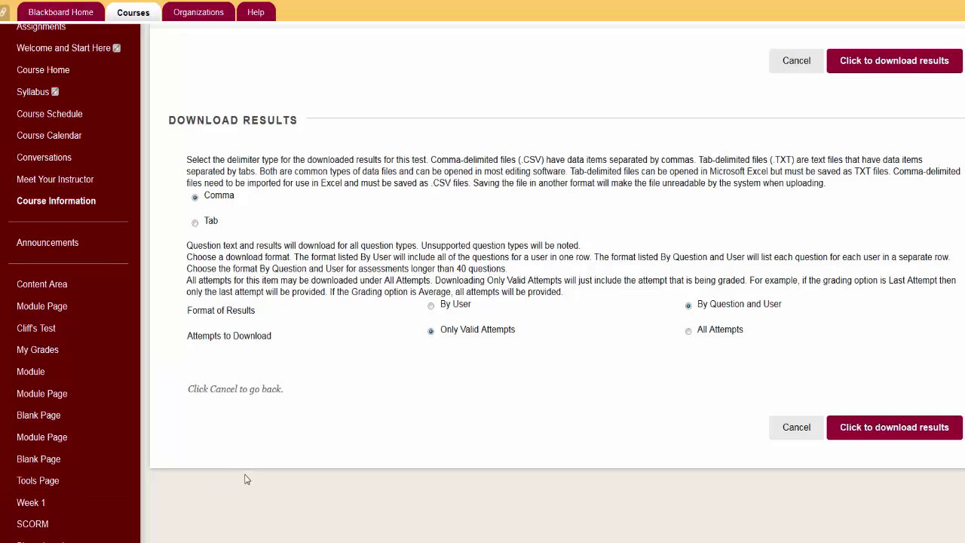
- Open Surveys under Course Tools > Tests, Surveys, and Pools and show Today's Servey's actions
scroll(245, 479, down, 4)
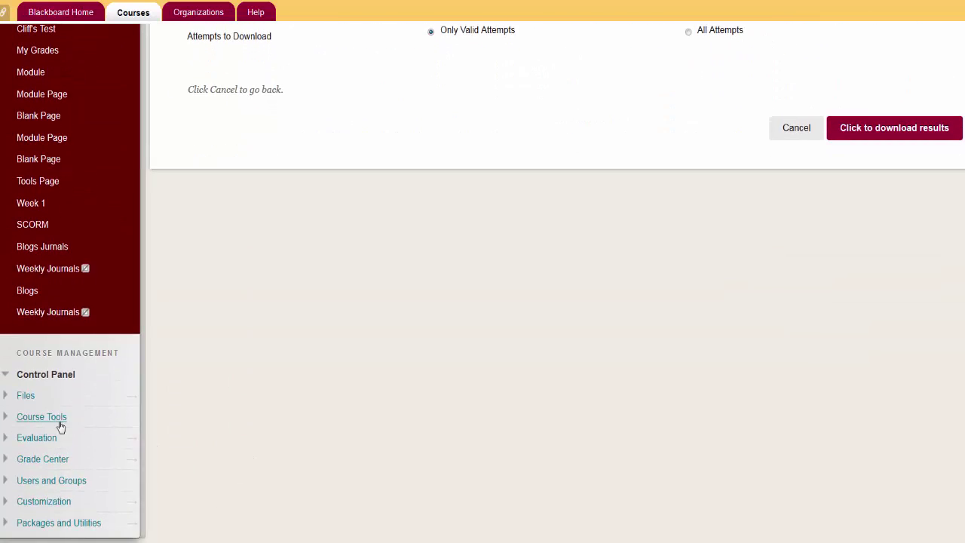
click(61, 427)
scroll(49, 424, down, 4)
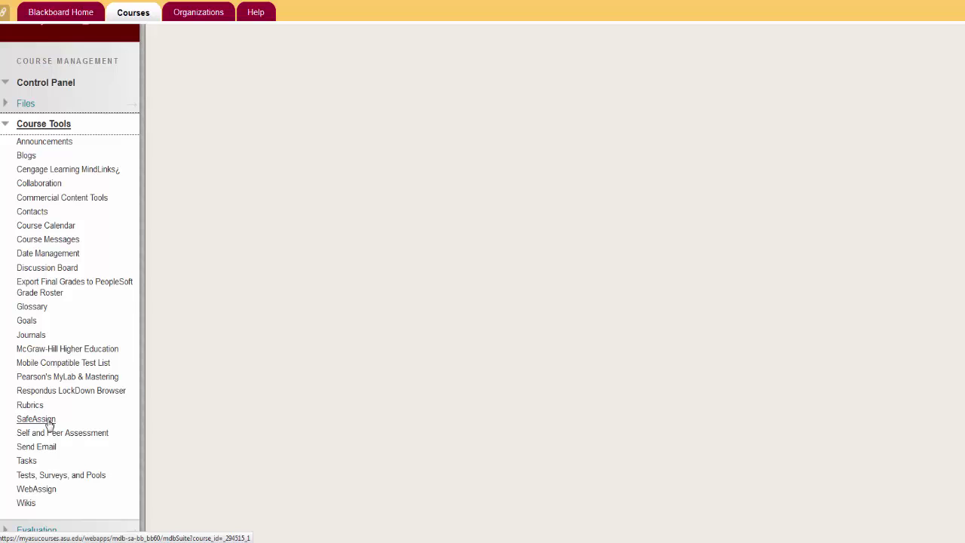
click(67, 475)
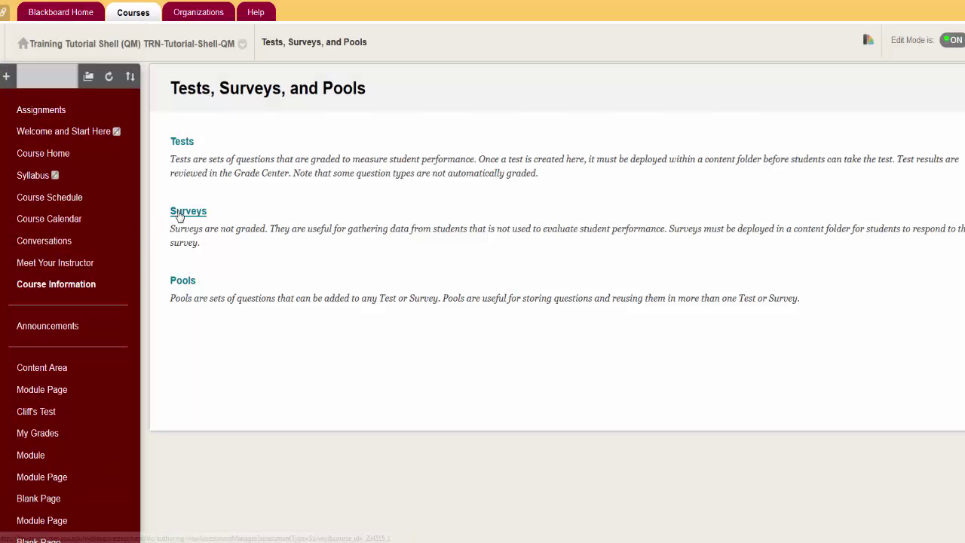
click(185, 212)
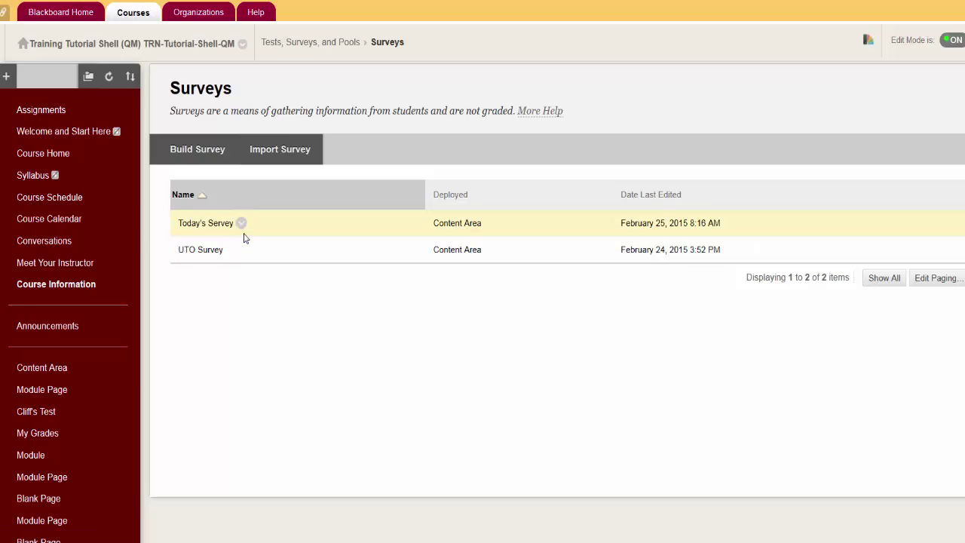
click(242, 224)
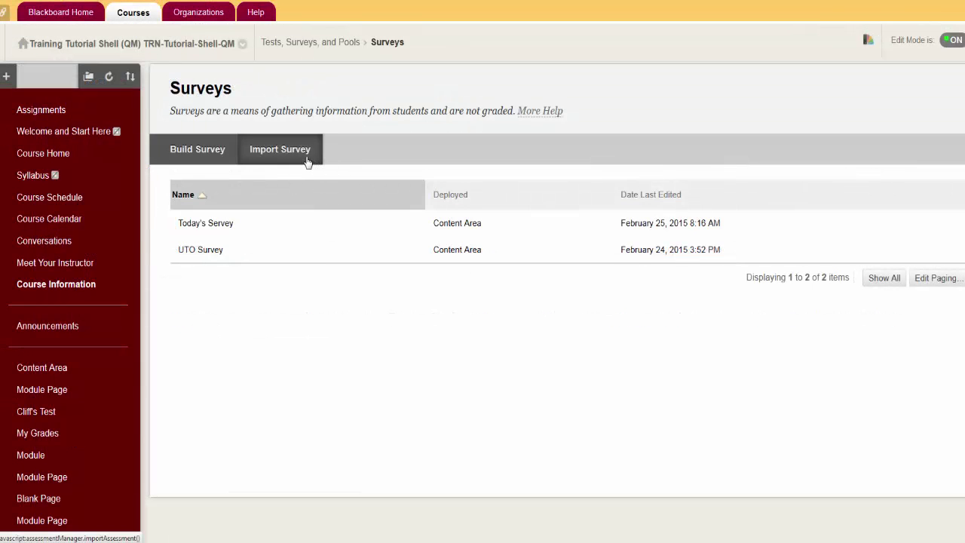
- Start a survey import and browse the computer for the survey package
click(308, 162)
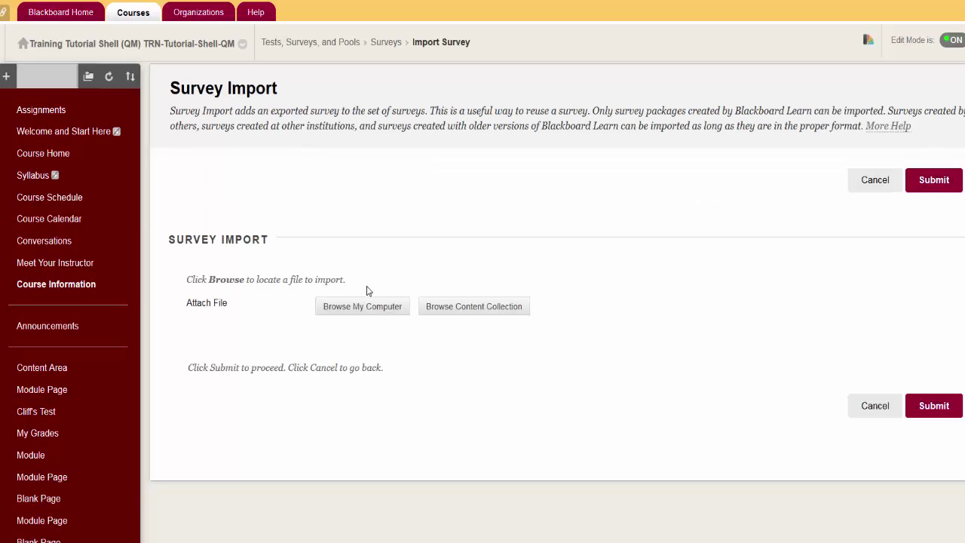
click(369, 307)
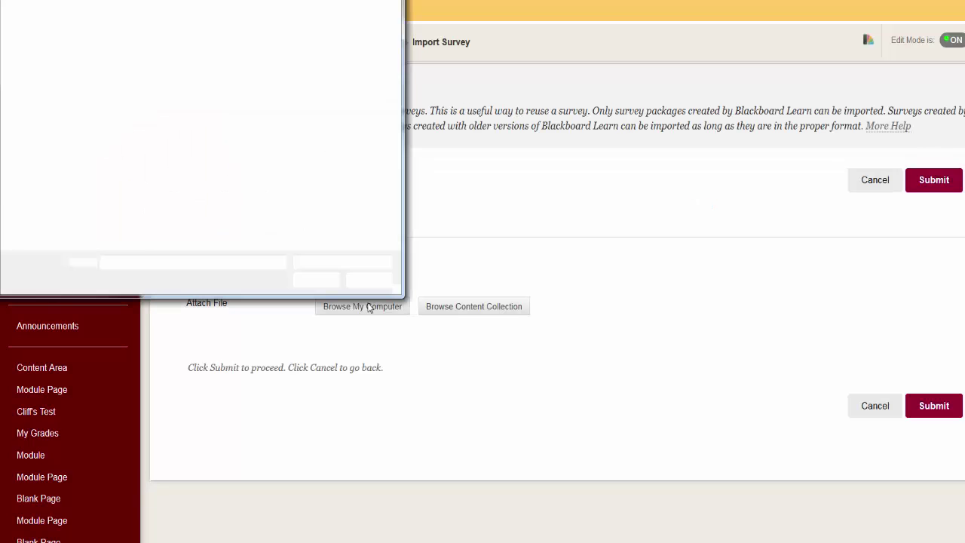